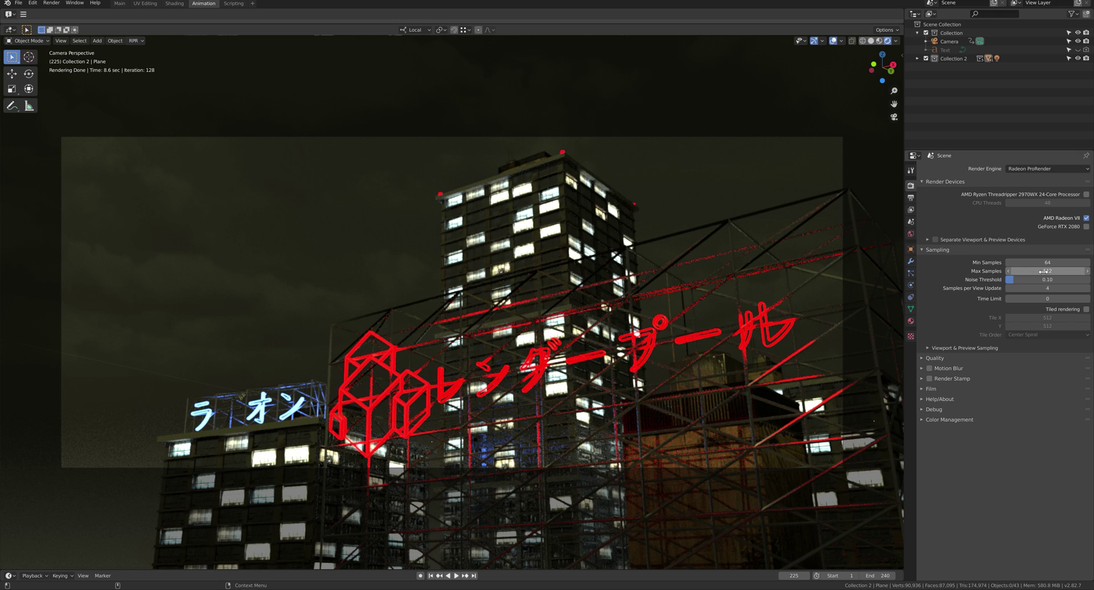
- Set final render max samples to 512 and noise threshold to 0.2
{"action": "left_click", "coordinate": [1052, 271]}
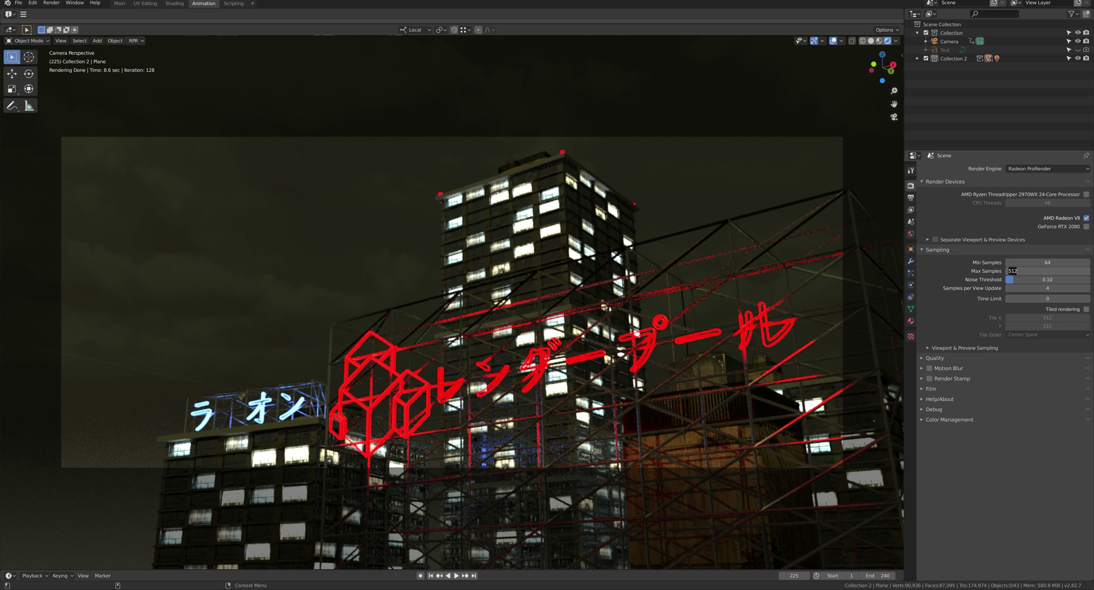
{"action": "key", "text": "Return"}
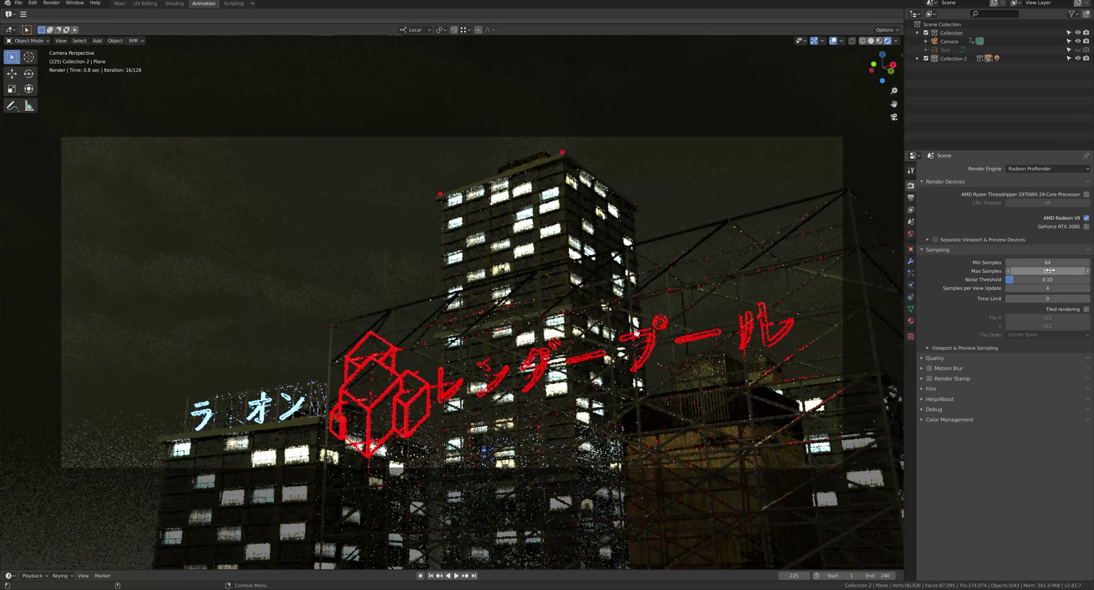
{"action": "left_click", "coordinate": [1049, 280]}
{"action": "type", "text": "0.2"}
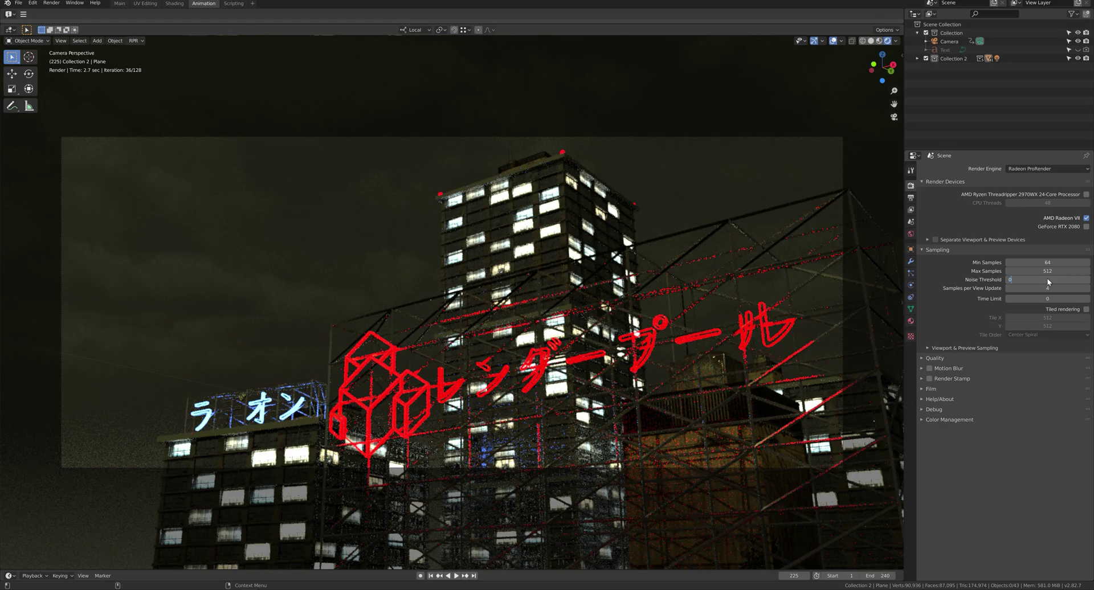
{"action": "key", "text": "Return"}
- Expand Viewport & Preview Sampling and set its Max Samples to 512
{"action": "left_click", "coordinate": [943, 346]}
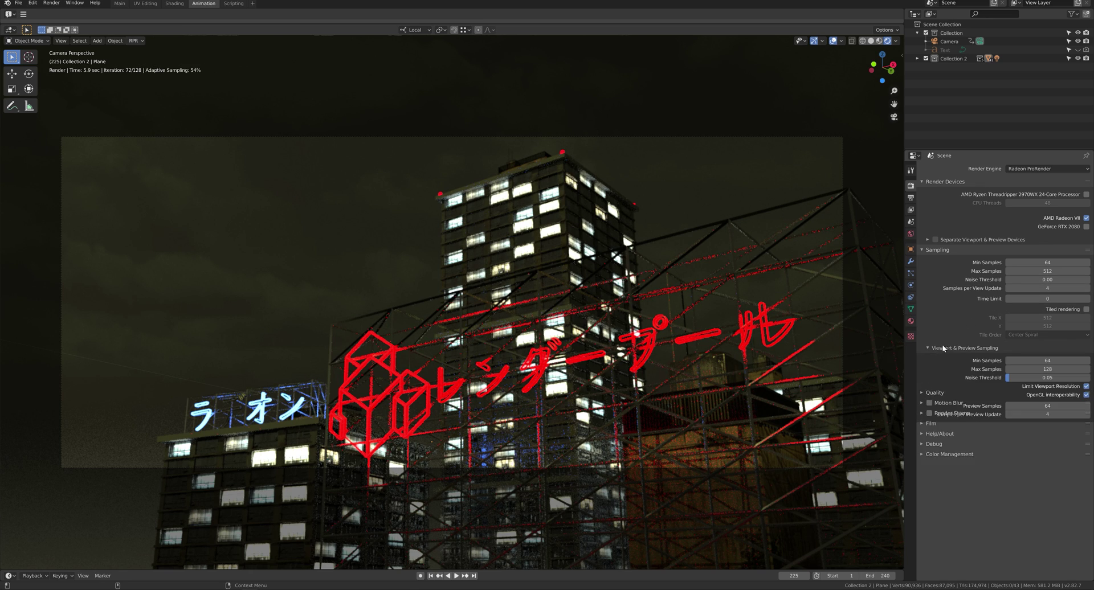
{"action": "left_click", "coordinate": [1040, 369]}
{"action": "type", "text": "512"}
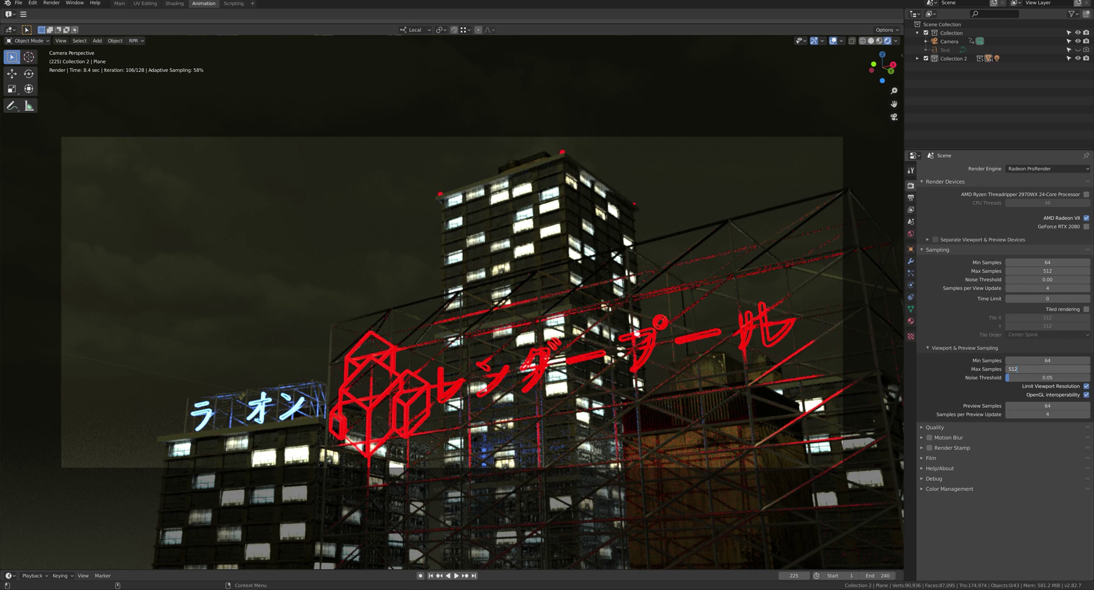
{"action": "key", "text": "Return"}
- Set the viewport noise threshold to 0 after trying 0.1 and 1
{"action": "left_click", "coordinate": [1057, 377]}
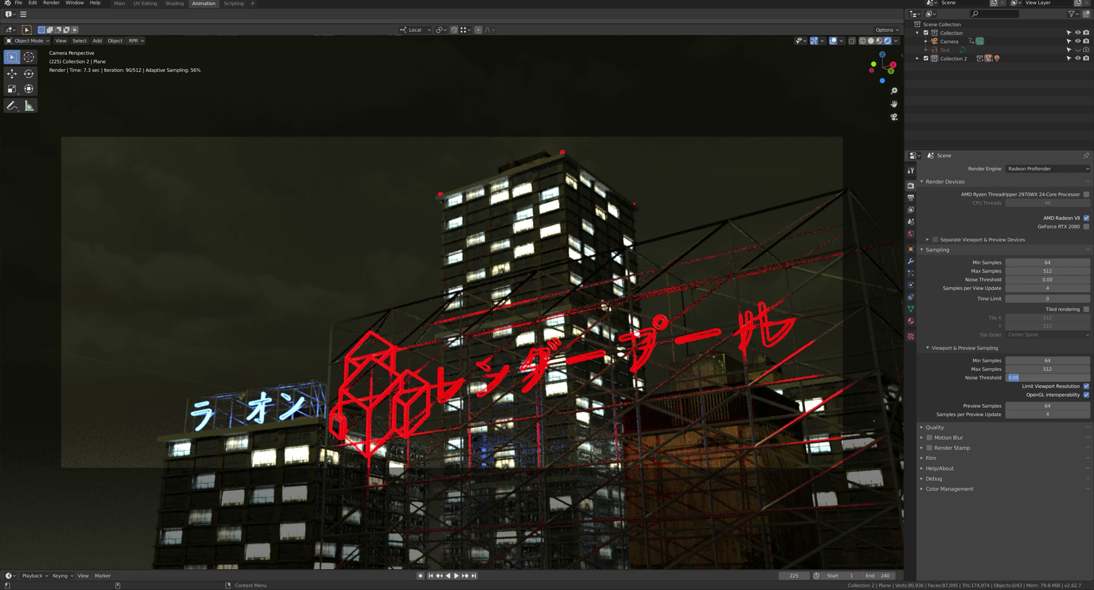
{"action": "type", "text": "0.1"}
{"action": "key", "text": "Return"}
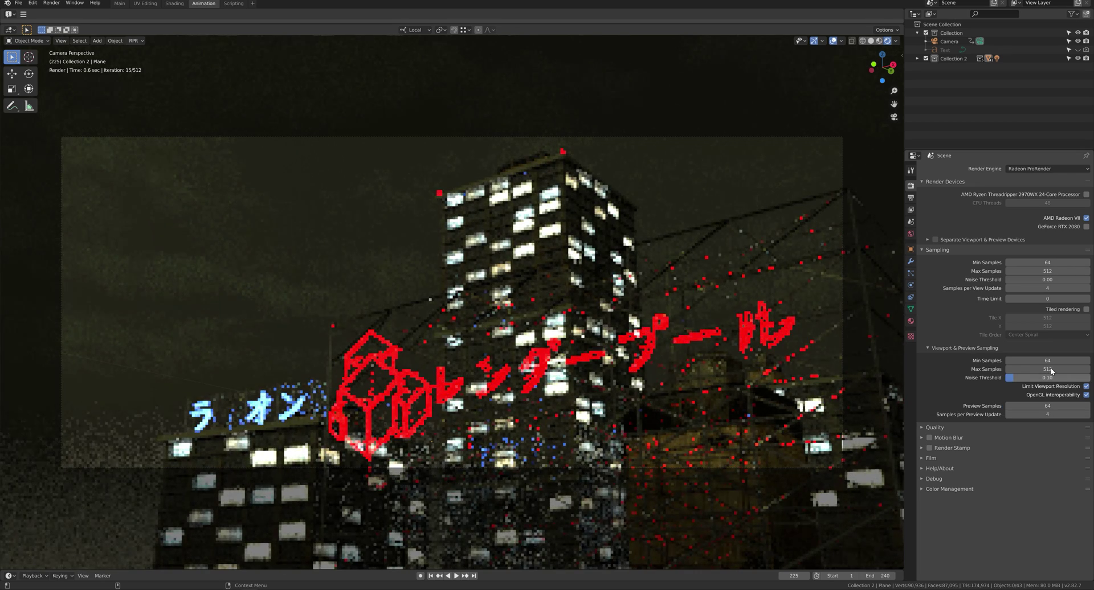
{"action": "left_click", "coordinate": [1049, 378]}
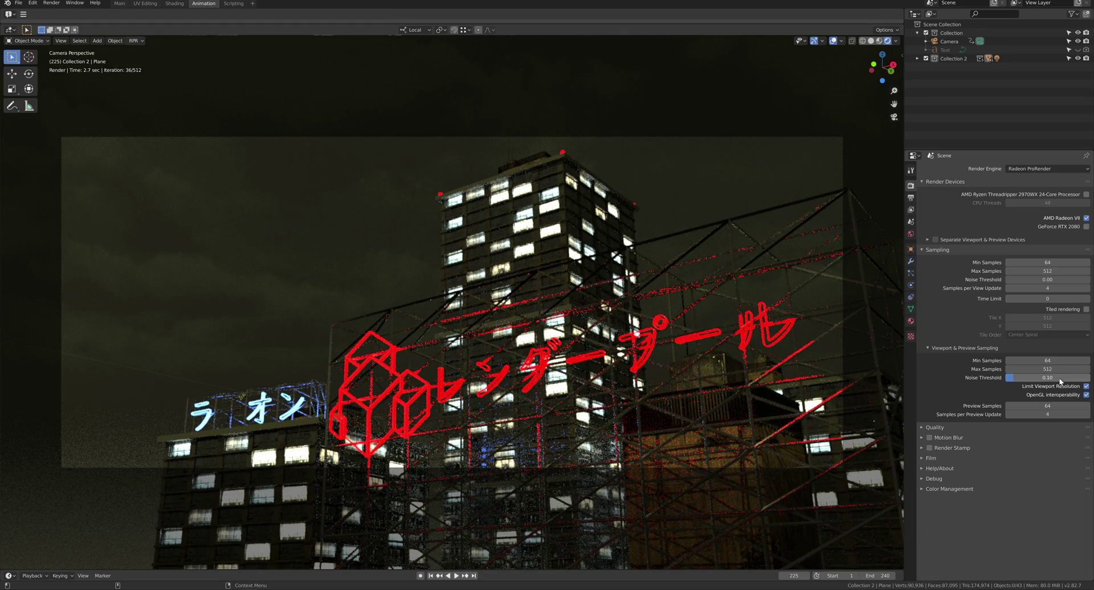
{"action": "type", "text": "1"}
{"action": "key", "text": "Return"}
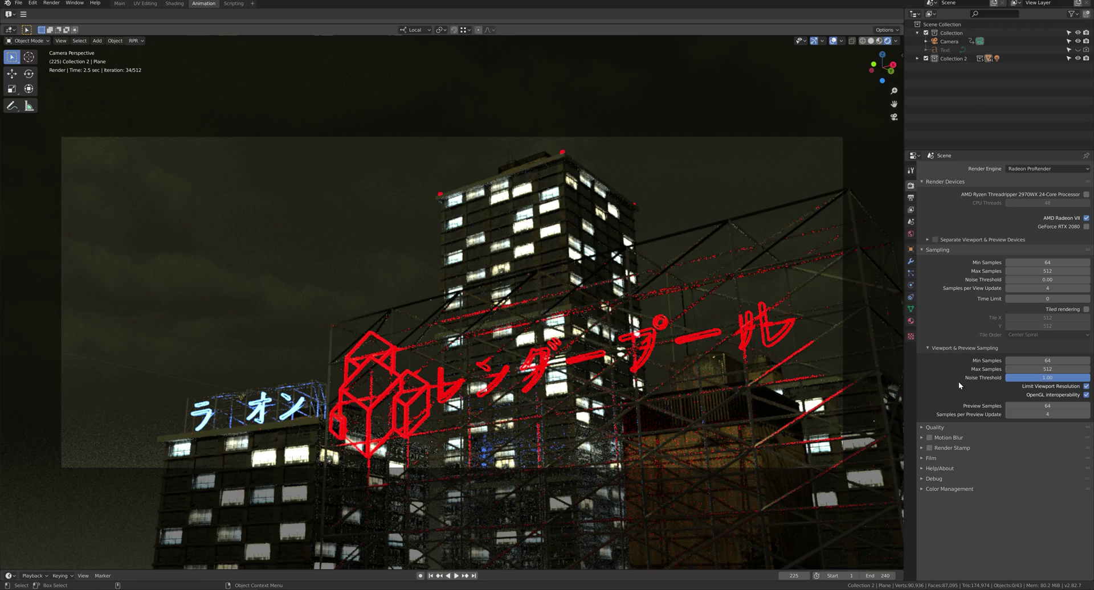
{"action": "left_click", "coordinate": [1047, 377]}
{"action": "type", "text": "0"}
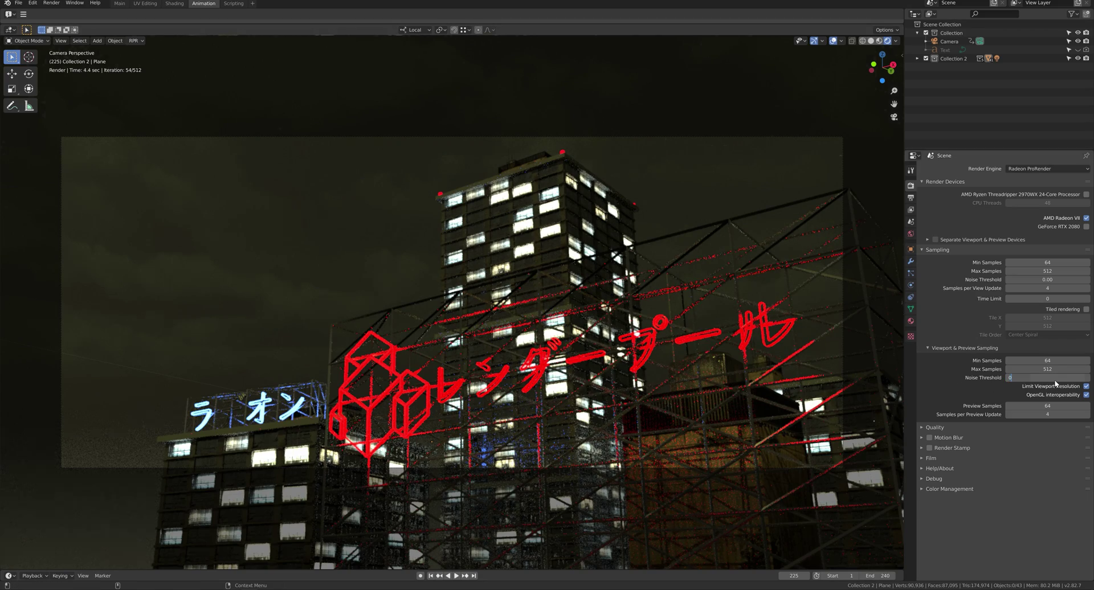
{"action": "key", "text": "Return"}
- Enable tiled rendering and switch Render Quality to Low
{"action": "left_click", "coordinate": [1086, 310]}
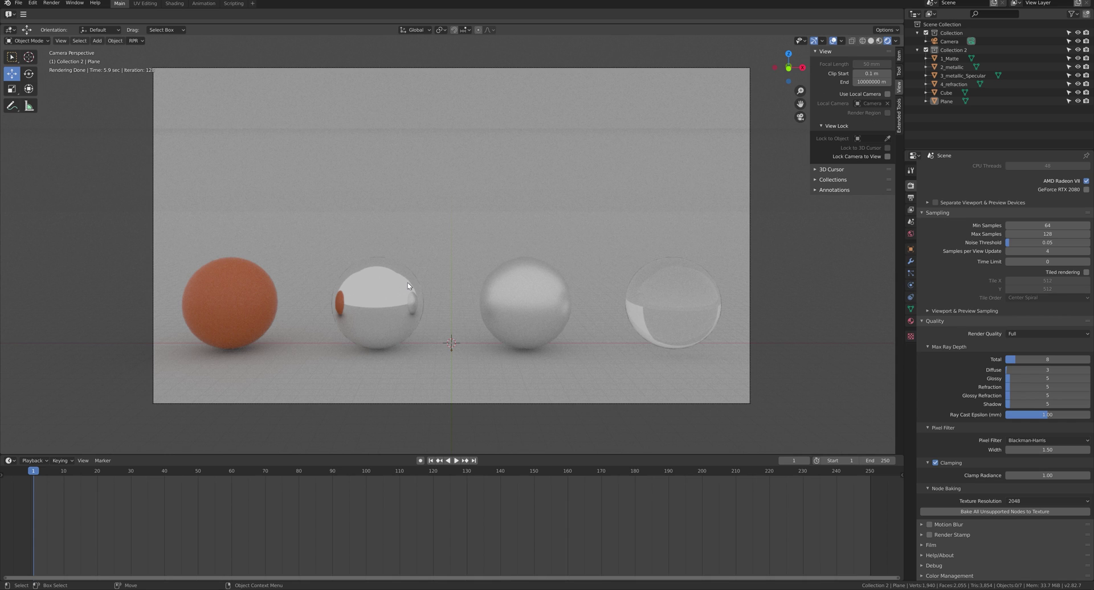
{"action": "left_click", "coordinate": [1024, 334]}
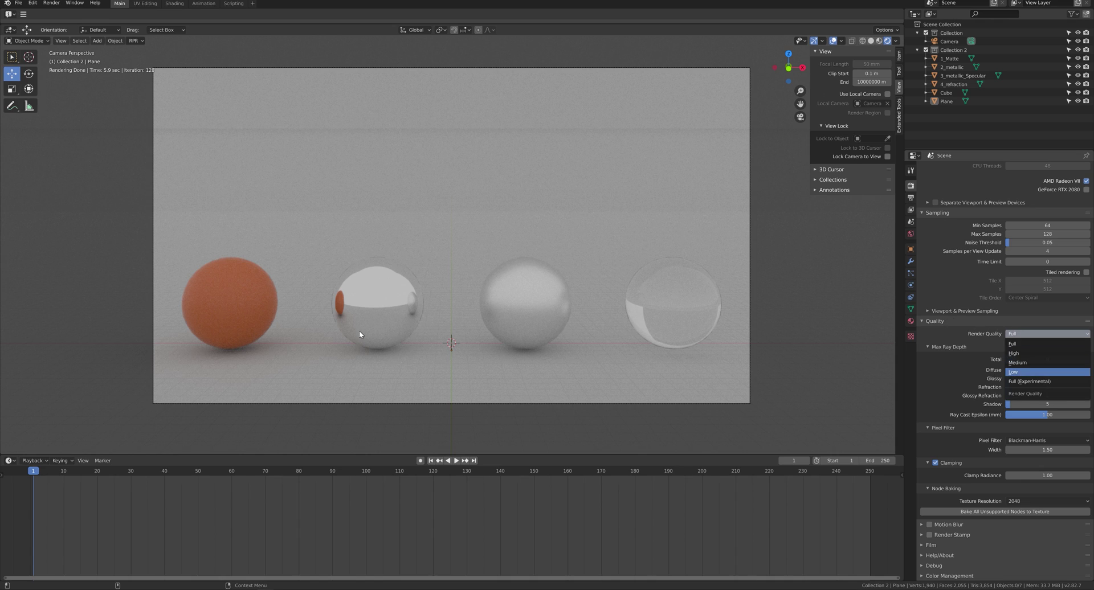
{"action": "key", "text": "Return"}
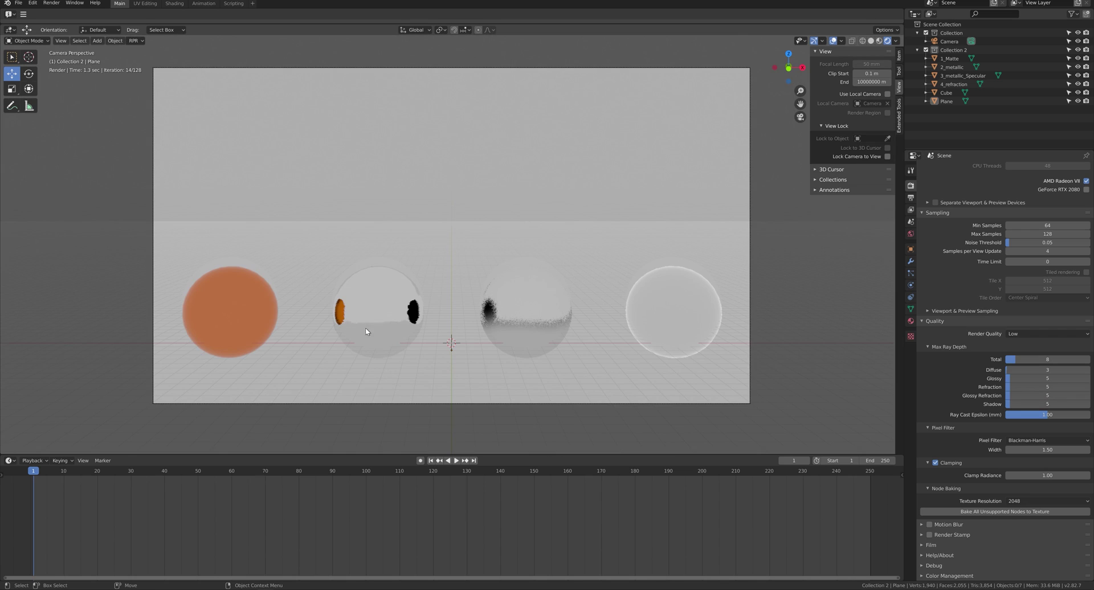
- Preview the spheres from another angle, return to camera view, and set Render Quality to Full
{"action": "middle_click_drag", "start_coordinate": [374, 335], "coordinate": [544, 298]}
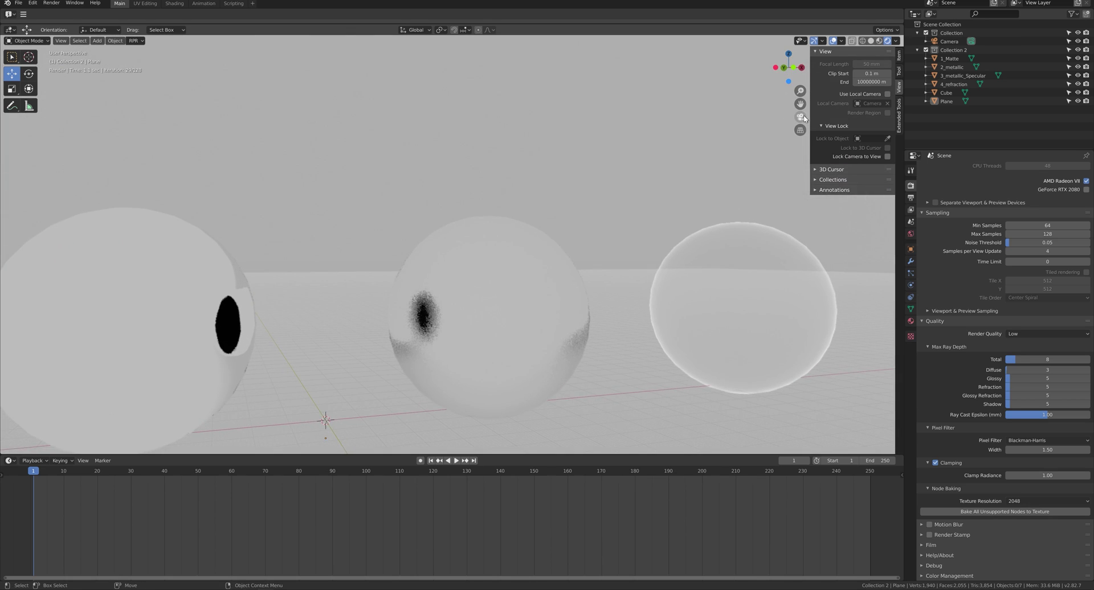
{"action": "left_click", "coordinate": [801, 117]}
{"action": "left_click", "coordinate": [1020, 334]}
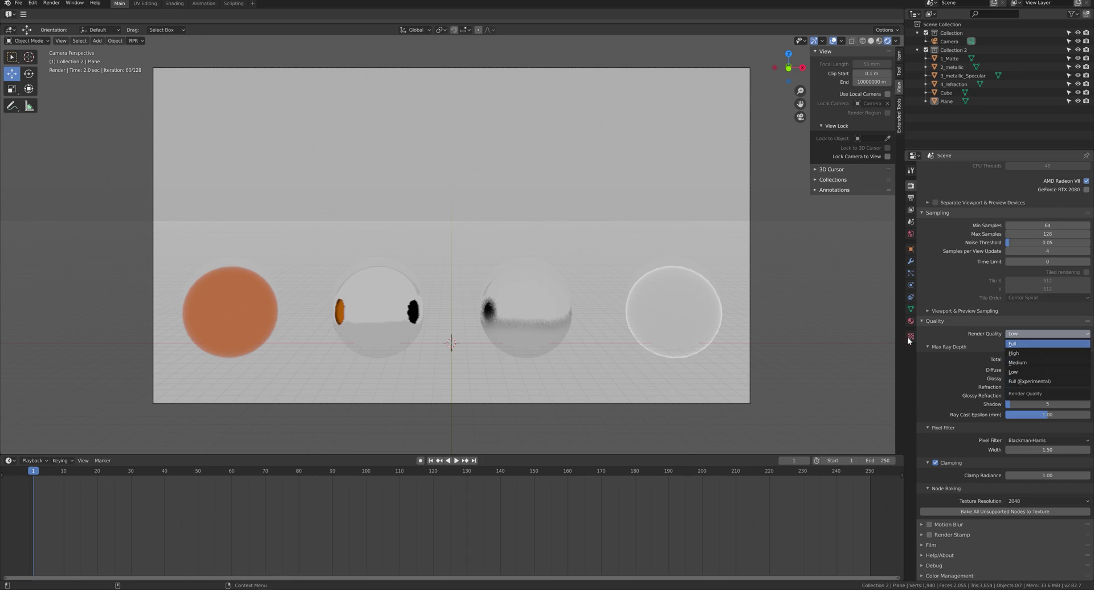
{"action": "key", "text": "Return"}
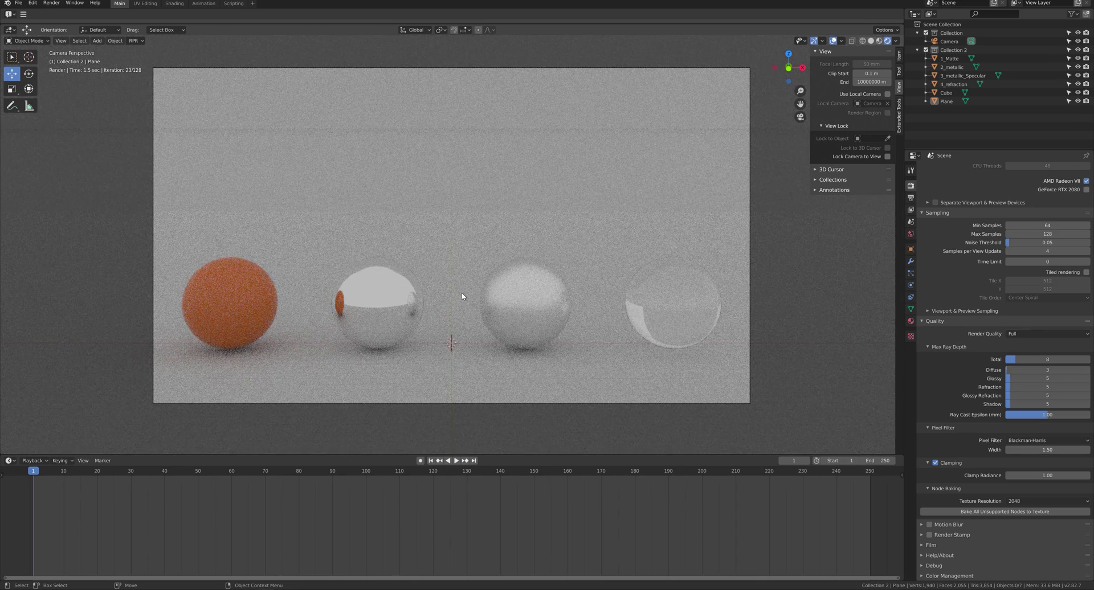
- Set the Glossy max ray depth to 10, briefly passing through 0
{"action": "left_click", "coordinate": [1044, 378]}
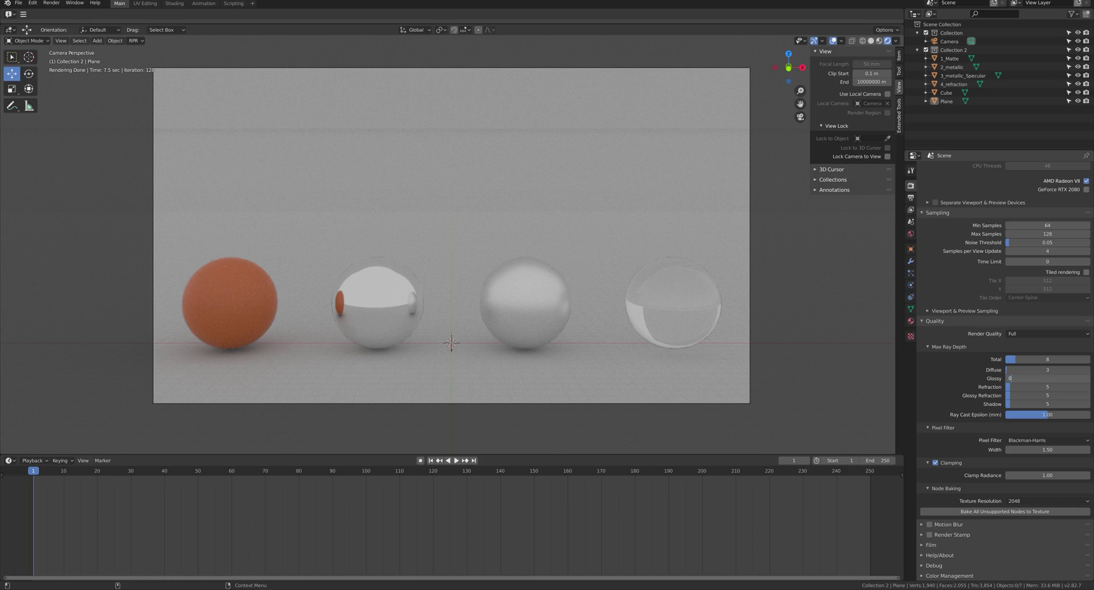
{"action": "type", "text": "0"}
{"action": "key", "text": "Return"}
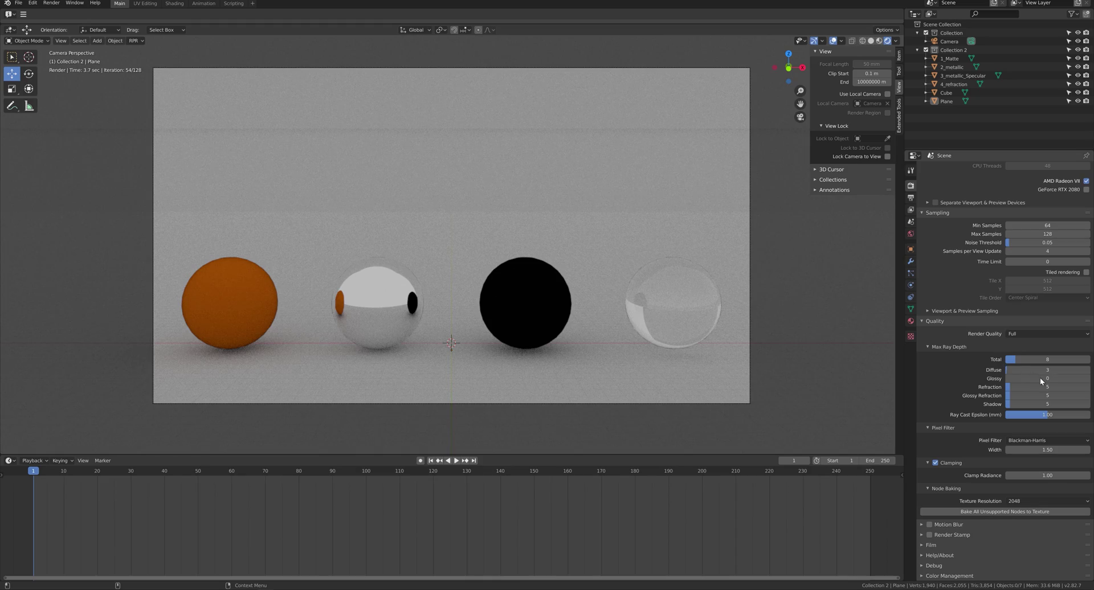
{"action": "left_click_drag", "start_coordinate": [1041, 377], "coordinate": [1065, 378]}
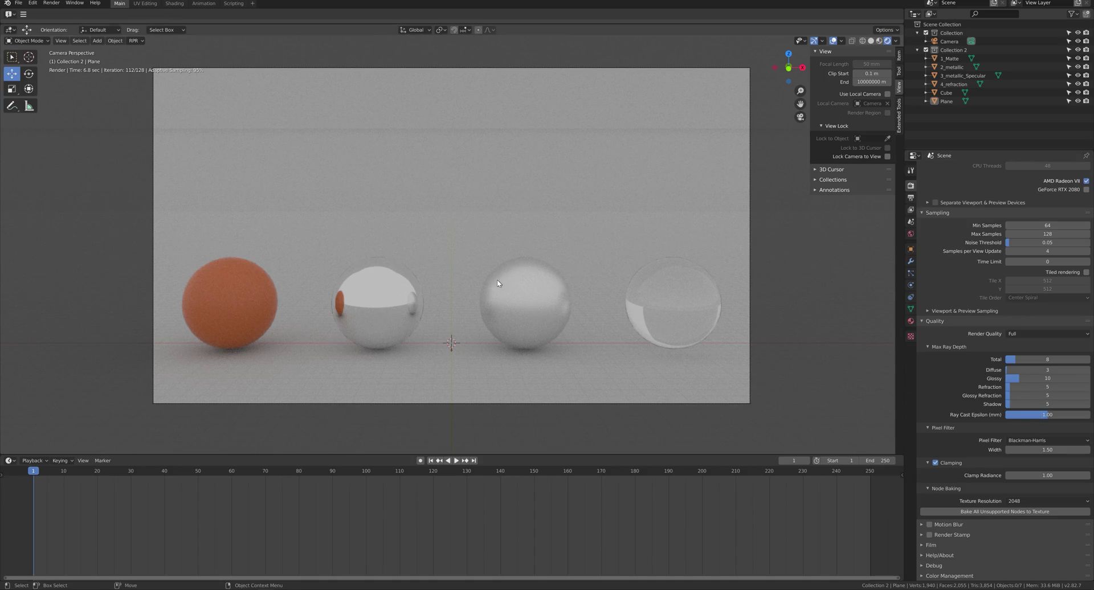
{"action": "middle_click_drag", "start_coordinate": [530, 308], "coordinate": [454, 283]}
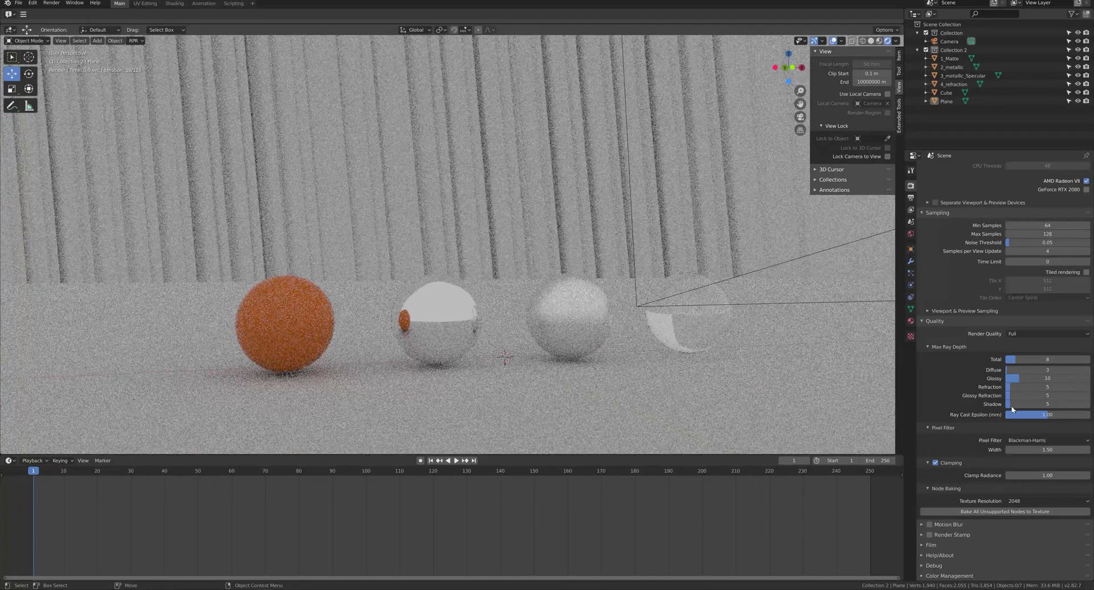
- Set Ray Cast Epsilon to 2 and choose a Pixel Filter type
{"action": "left_click", "coordinate": [1046, 415]}
{"action": "type", "text": "2"}
{"action": "key", "text": "Return"}
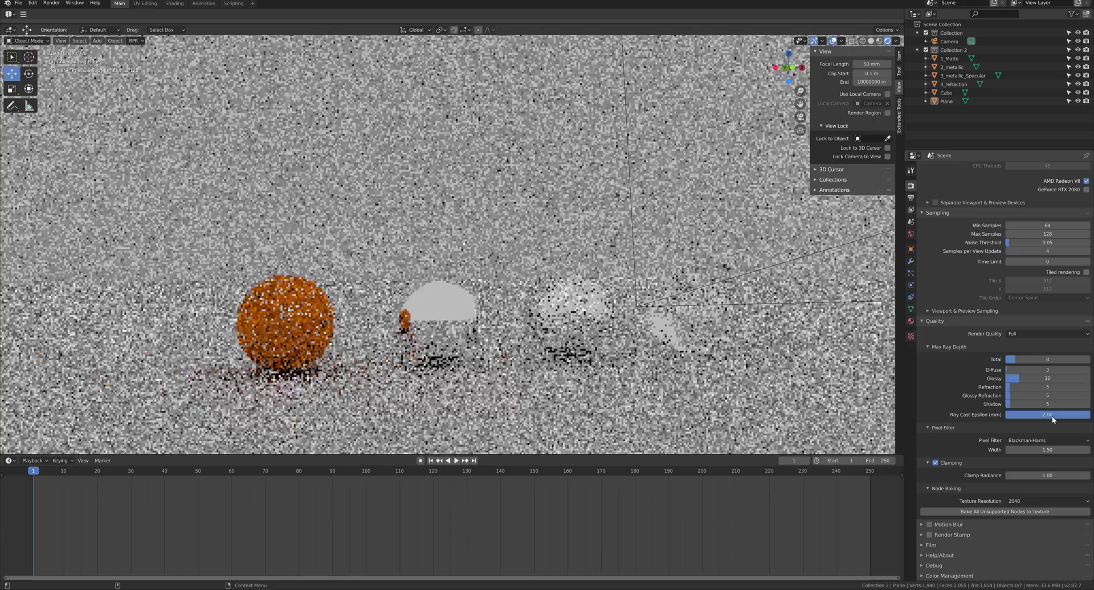
{"action": "middle_click_drag", "start_coordinate": [532, 254], "coordinate": [549, 227]}
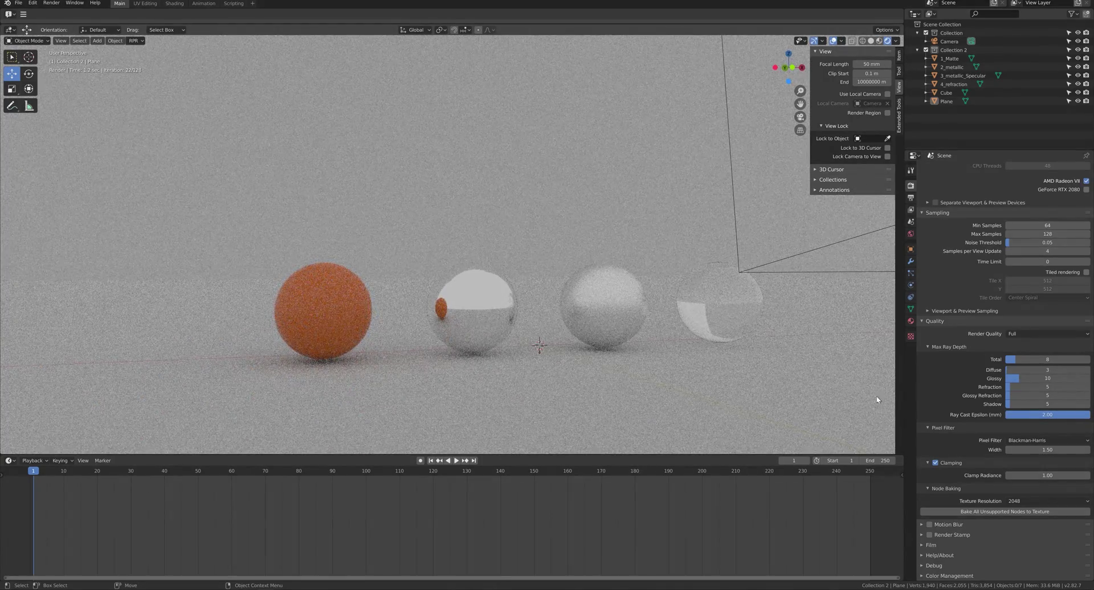
{"action": "left_click", "coordinate": [1031, 440]}
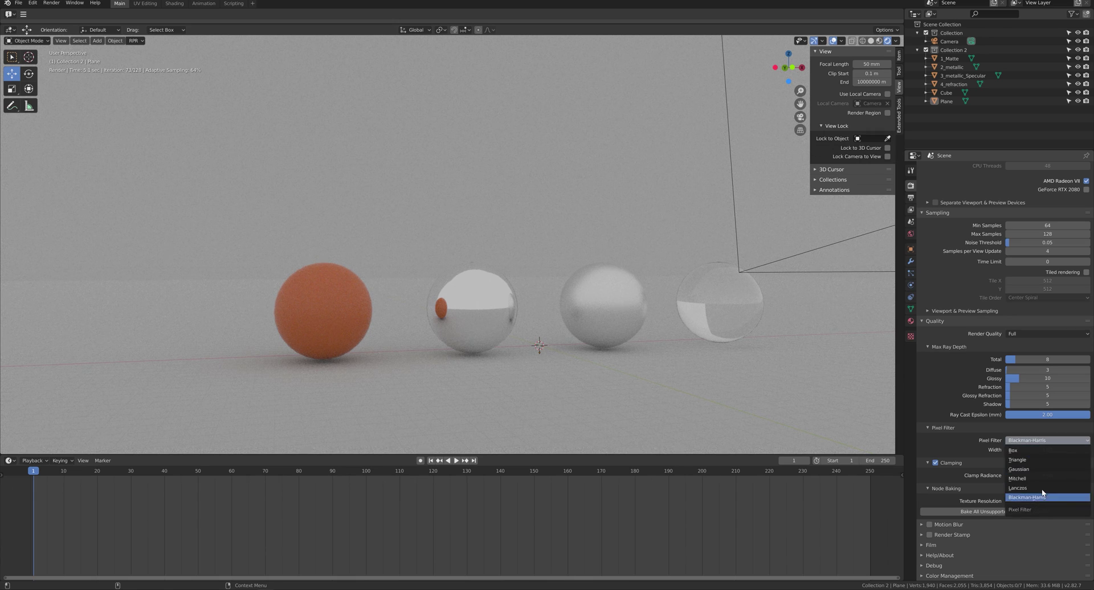
{"action": "left_click", "coordinate": [1039, 450]}
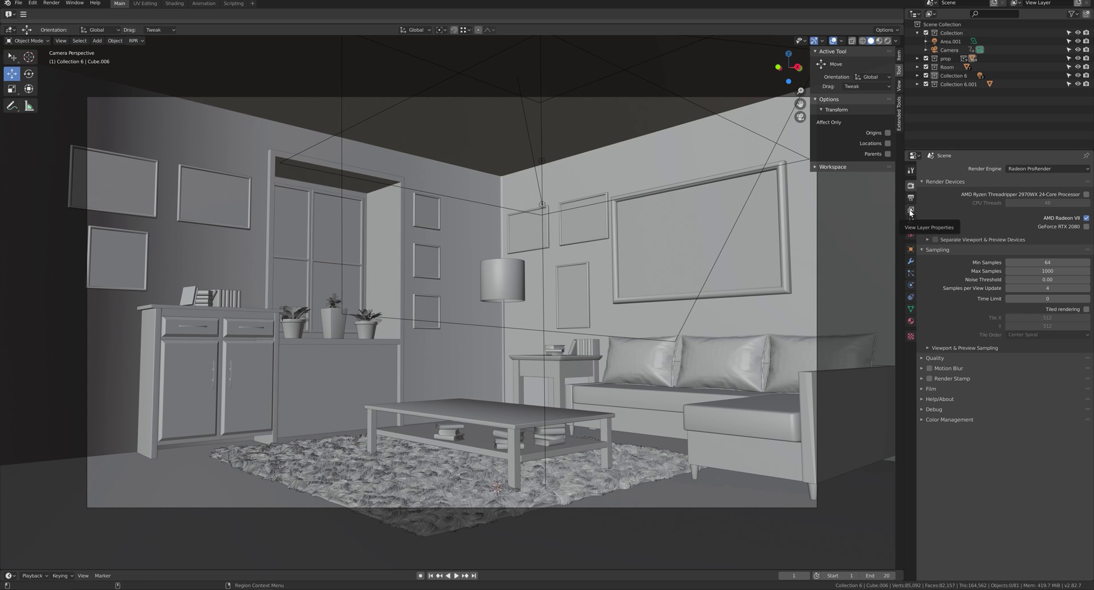
- Enable Indirect Illumination, AO, diffuse, reflect, Material Index and Object Index RPR passes
{"action": "left_click", "coordinate": [910, 210]}
{"action": "left_click_drag", "start_coordinate": [1024, 210], "coordinate": [1029, 254]}
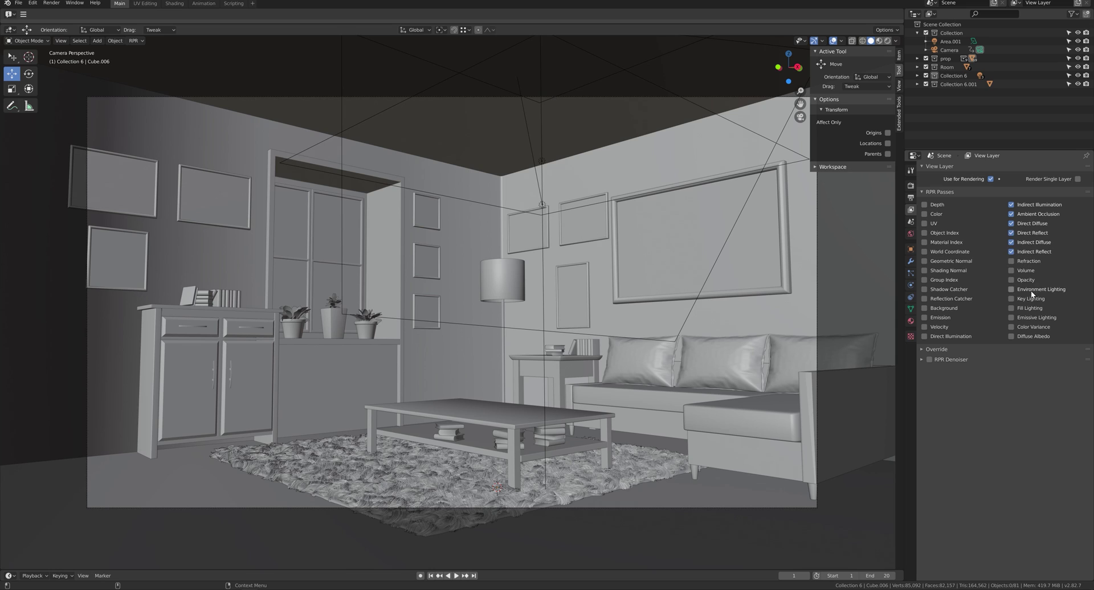
{"action": "left_click_drag", "start_coordinate": [940, 244], "coordinate": [941, 233]}
{"action": "left_click", "coordinate": [253, 4]}
{"action": "mouse_move", "coordinate": [263, 27]}
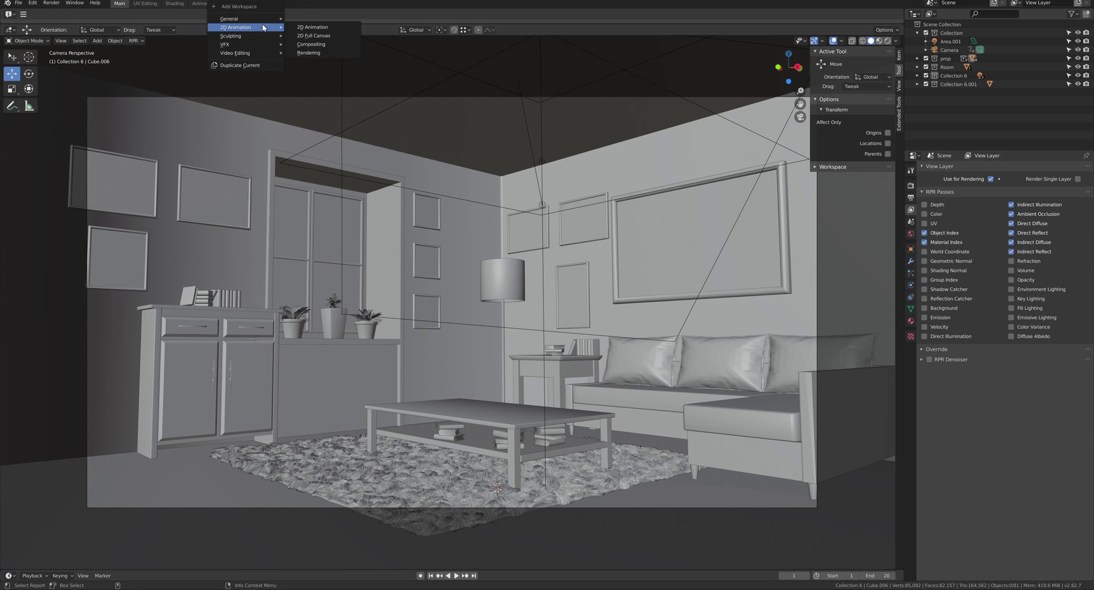
- Add a Compositing workspace and place a File Output node in the compositor
{"action": "left_click", "coordinate": [322, 44]}
{"action": "key", "text": "Home"}
{"action": "key", "text": "shift+a"}
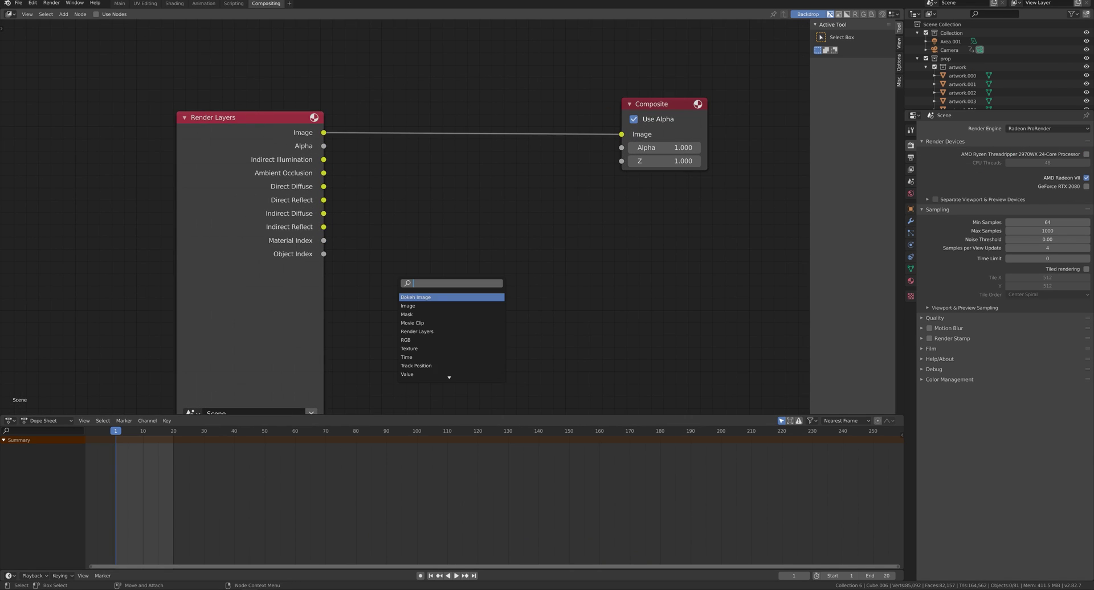
{"action": "type", "text": "file"}
{"action": "key", "text": "Return"}
{"action": "left_click", "coordinate": [398, 282]}
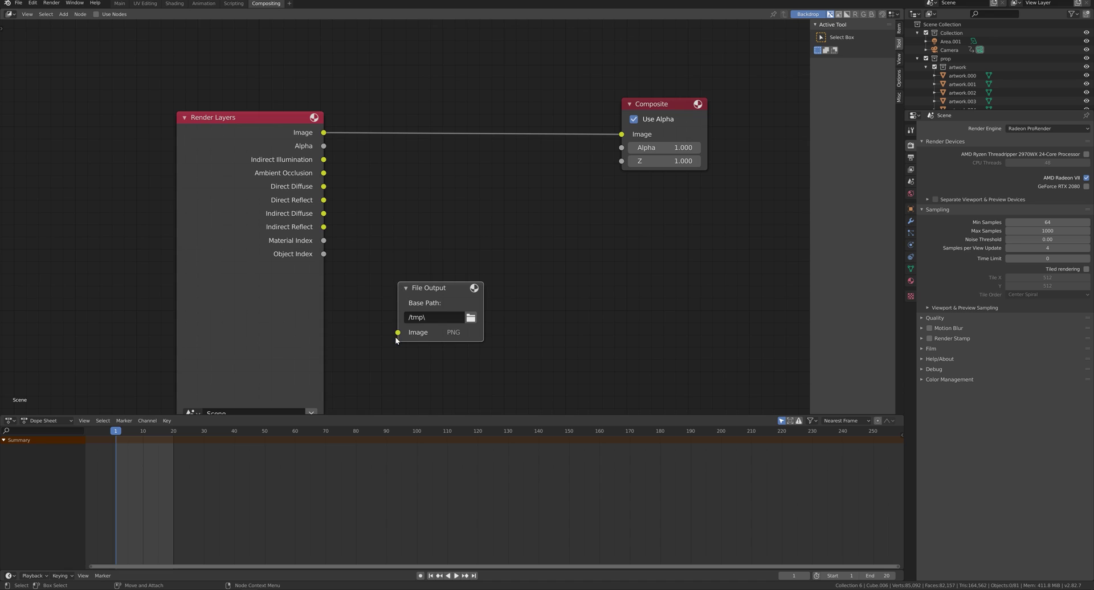
{"action": "left_click_drag", "start_coordinate": [399, 337], "coordinate": [436, 318]}
- Link the render Image to File Output, and Direct Diffuse to a new D_DIFF input
{"action": "left_click", "coordinate": [899, 28]}
{"action": "left_click", "coordinate": [826, 71]}
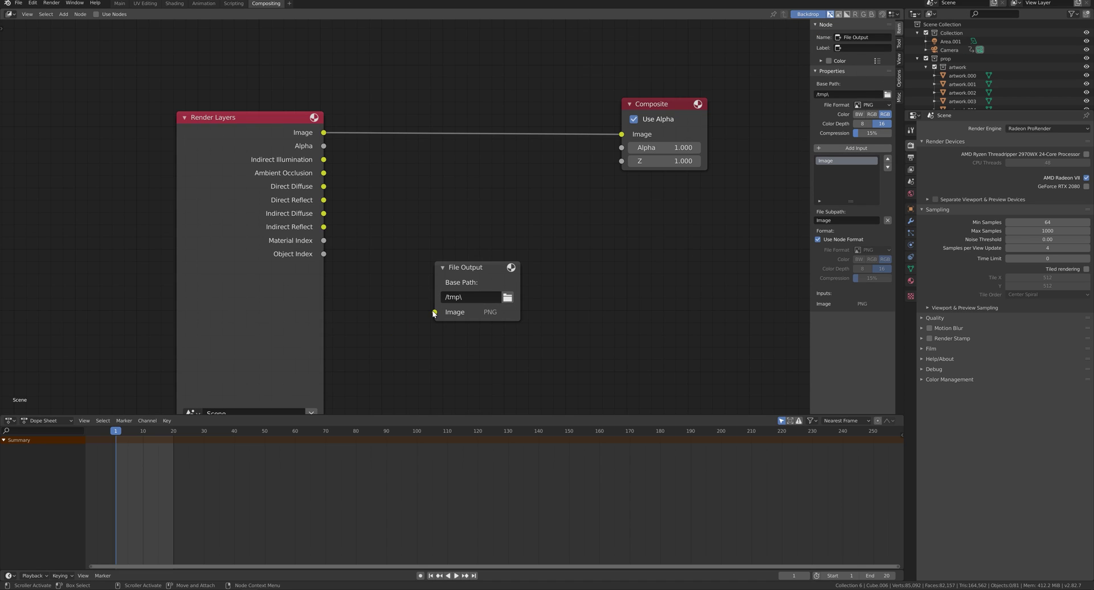
{"action": "left_click_drag", "start_coordinate": [434, 313], "coordinate": [323, 132]}
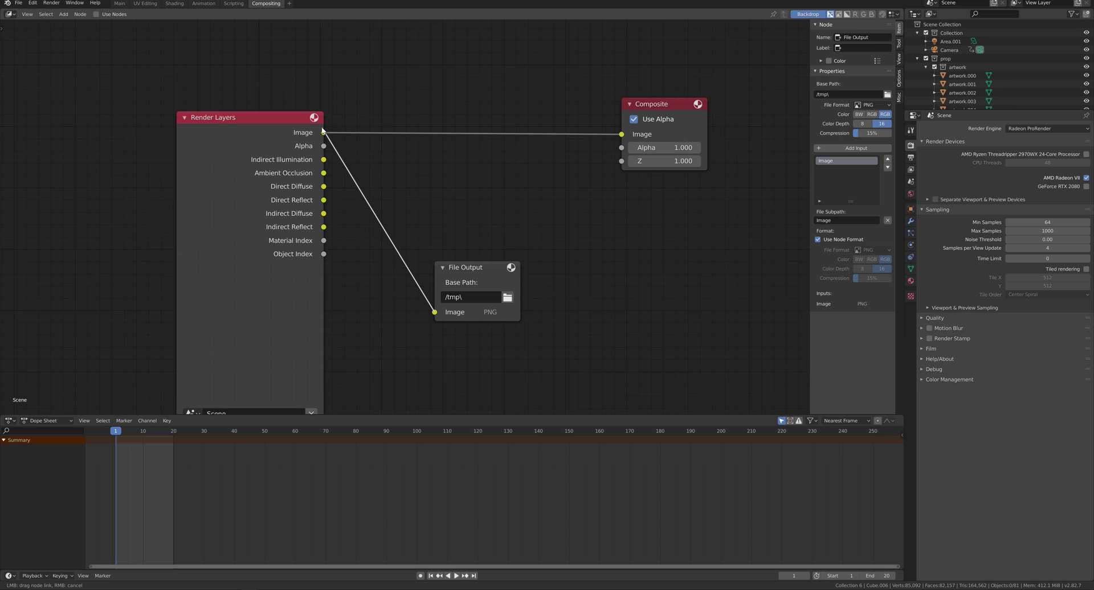
{"action": "left_click", "coordinate": [870, 151]}
{"action": "left_click", "coordinate": [847, 220]}
{"action": "type", "text": "D"}
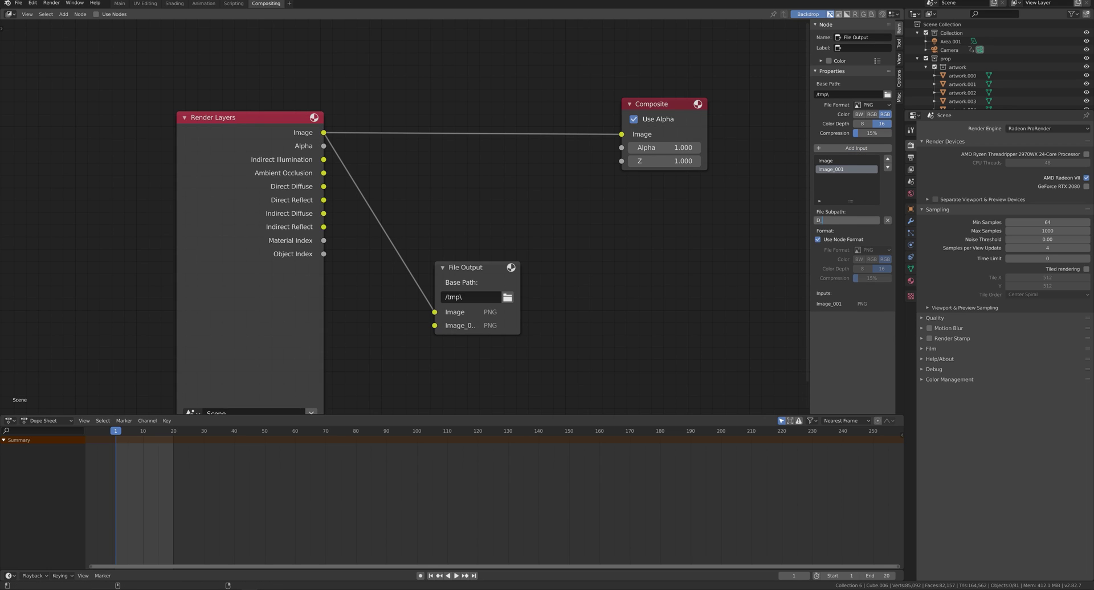
{"action": "type", "text": "_DIFF"}
{"action": "key", "text": "Return"}
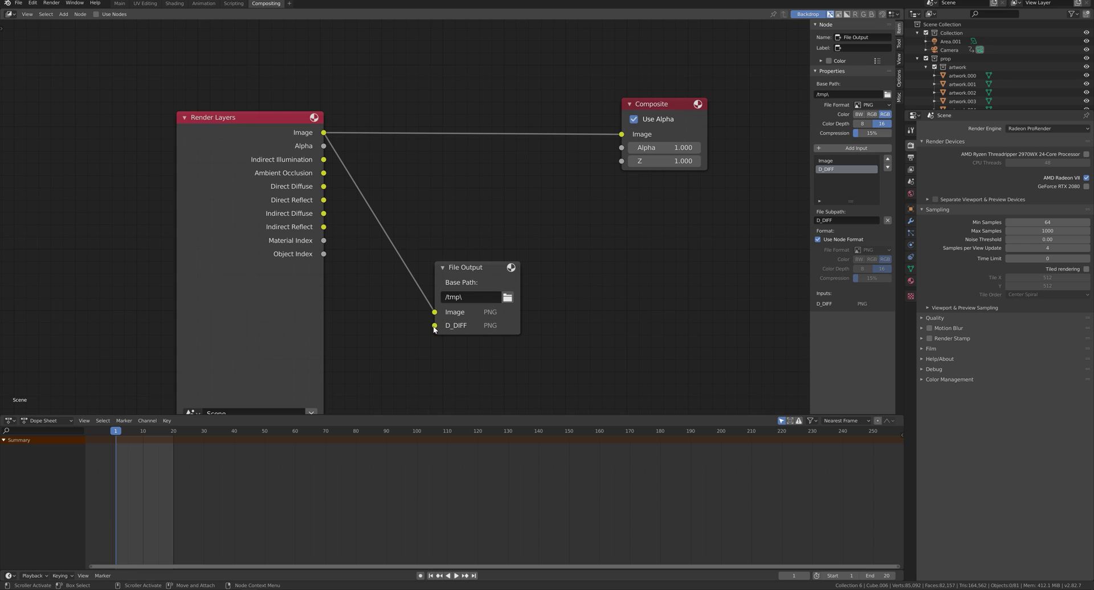
{"action": "left_click_drag", "start_coordinate": [434, 326], "coordinate": [324, 186]}
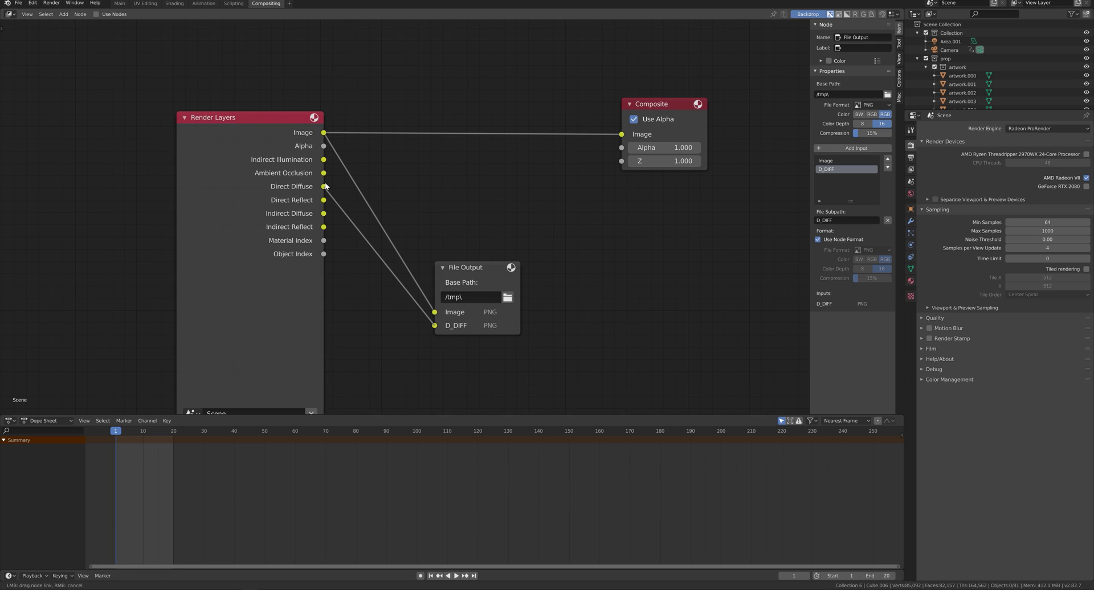
- Reposition the File Output node and check the Render menu without rendering
{"action": "left_click_drag", "start_coordinate": [480, 268], "coordinate": [539, 245]}
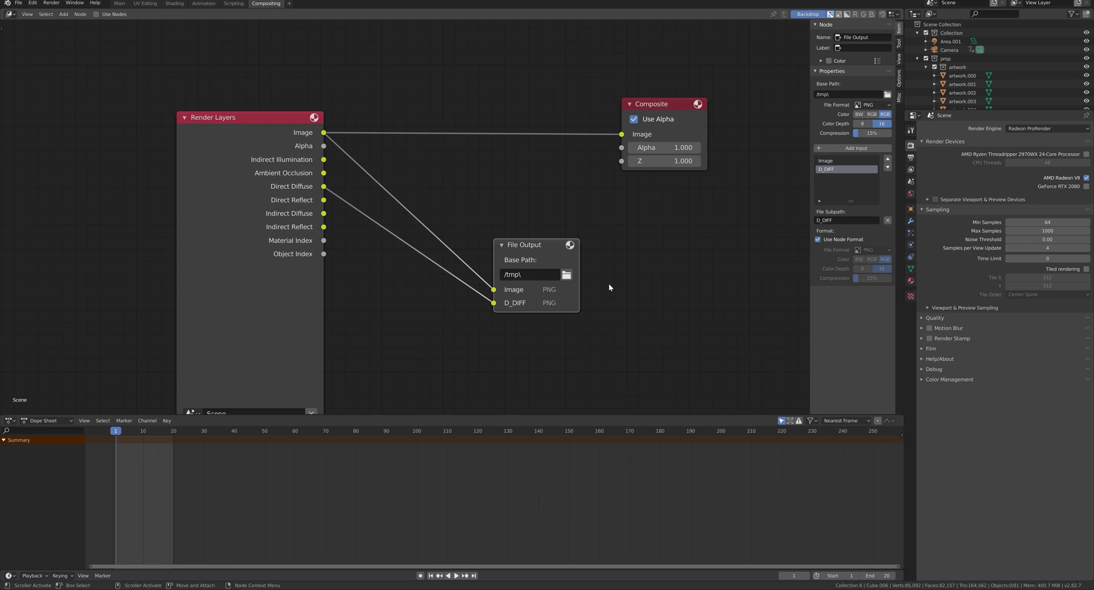
{"action": "left_click", "coordinate": [51, 2]}
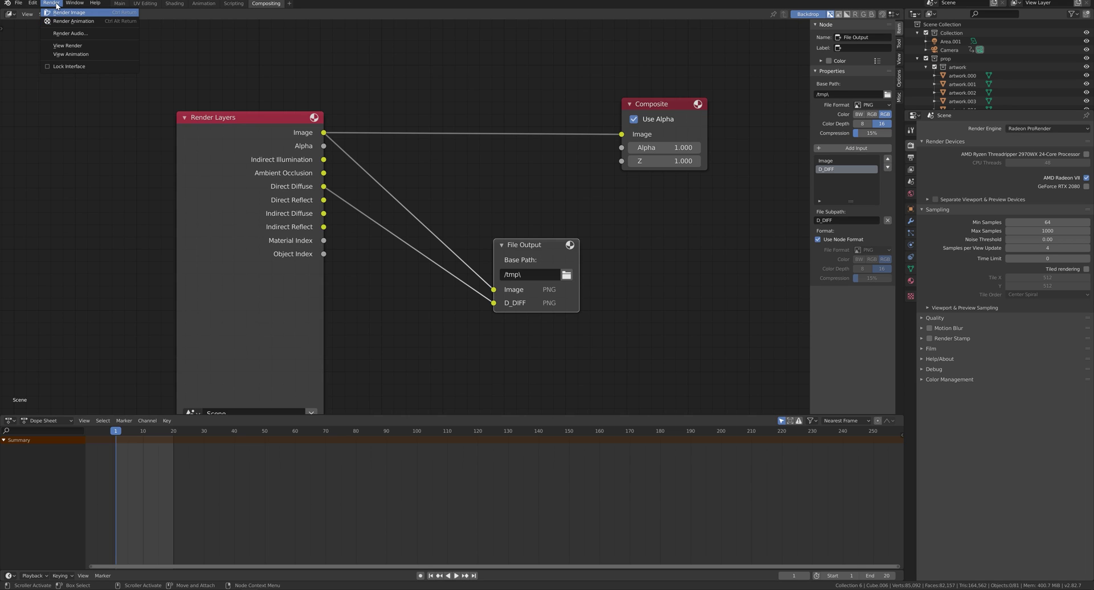
{"action": "left_click", "coordinate": [59, 5]}
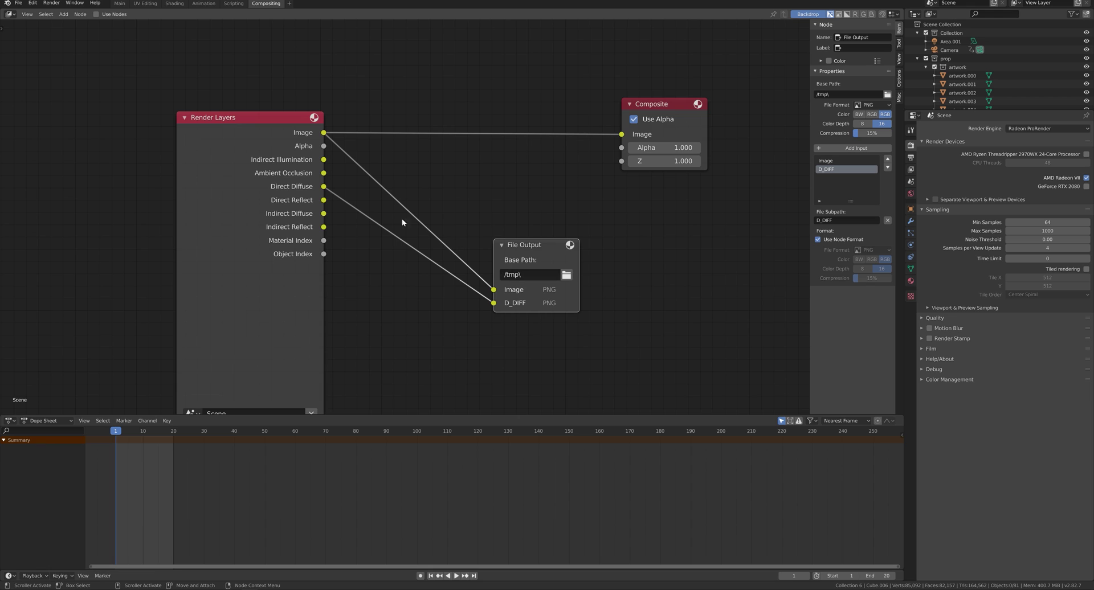
{"action": "left_click_drag", "start_coordinate": [530, 258], "coordinate": [520, 247]}
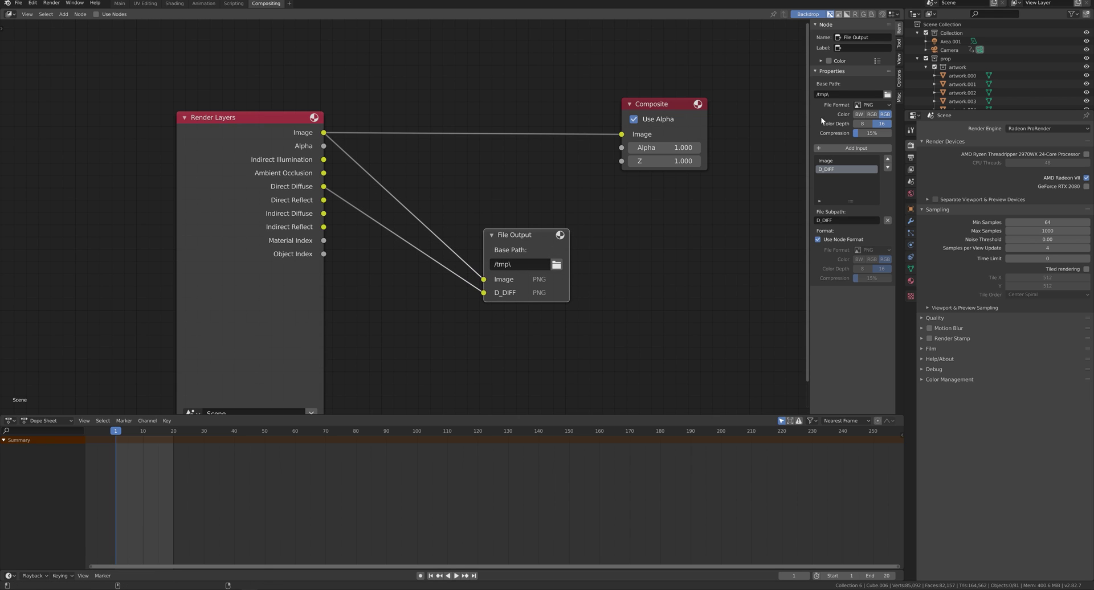